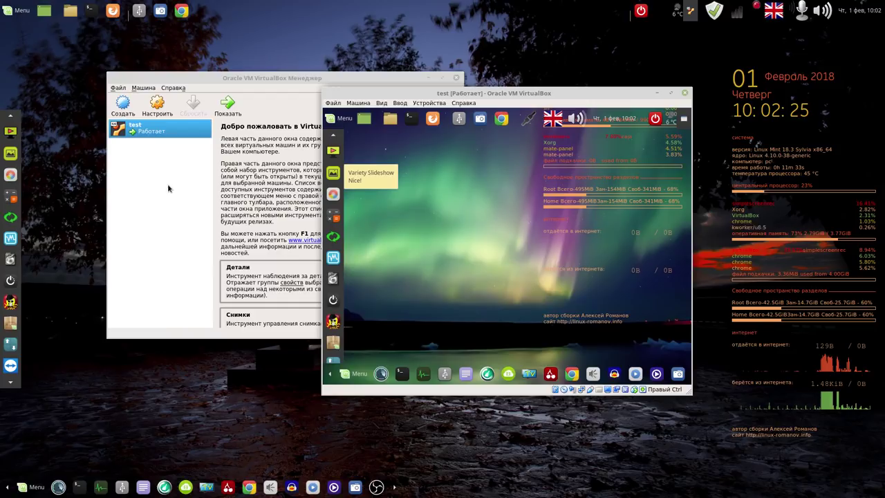
Launch LibreOffice 6.0 Calc from the office applications
click(18, 15)
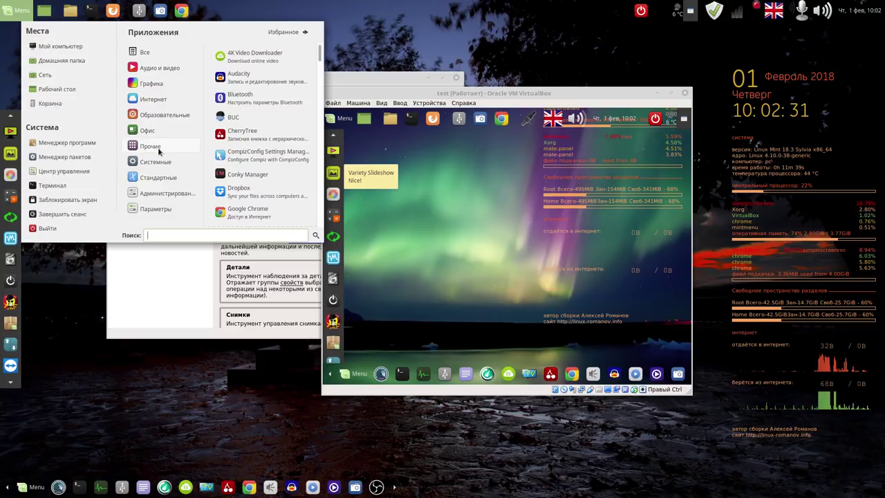
mouse_move(151, 132)
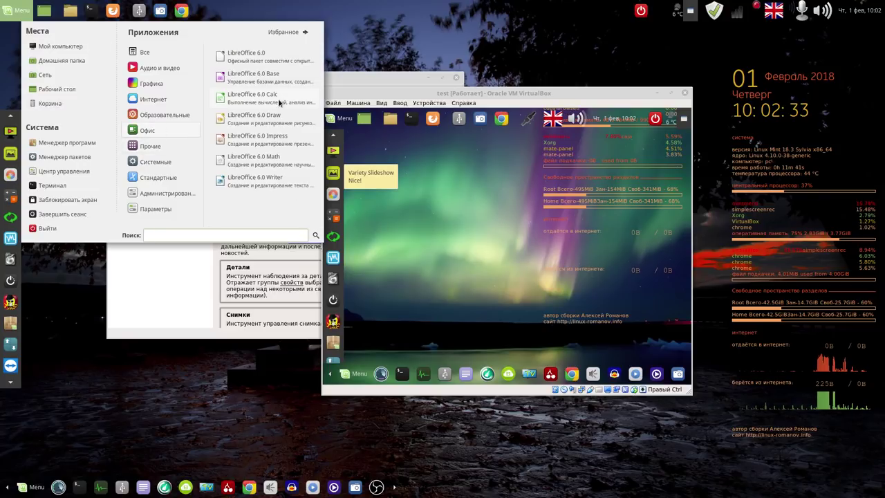
click(271, 94)
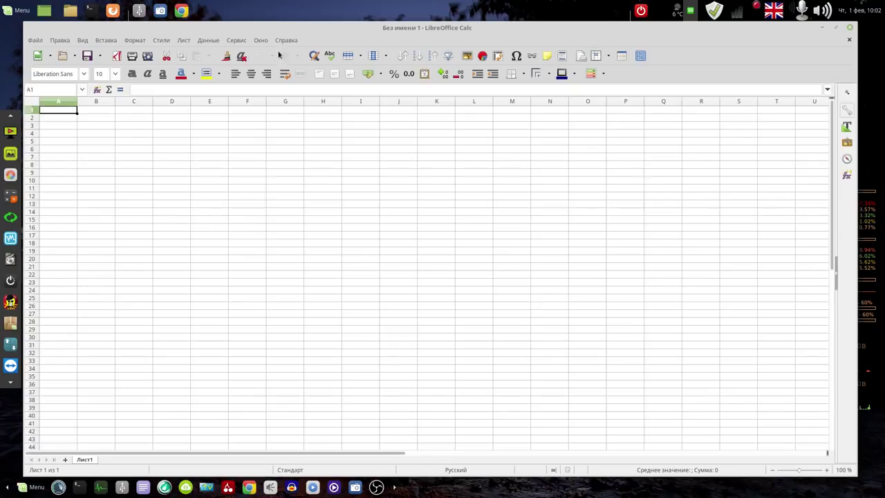
Check LibreOffice for available updates and close the update check together with Calc
click(283, 41)
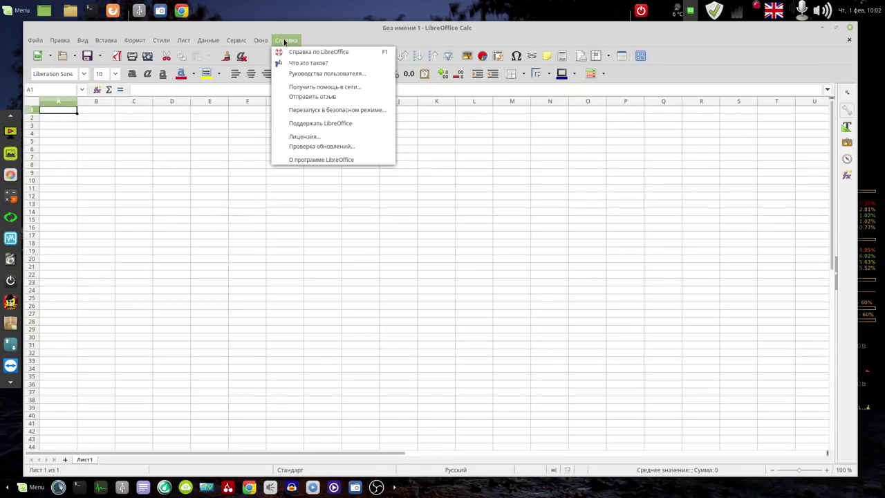
click(322, 147)
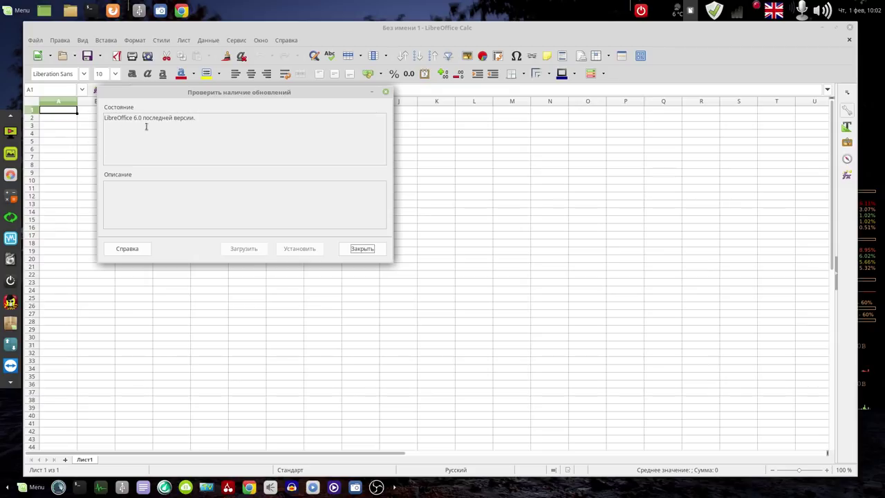
click(361, 249)
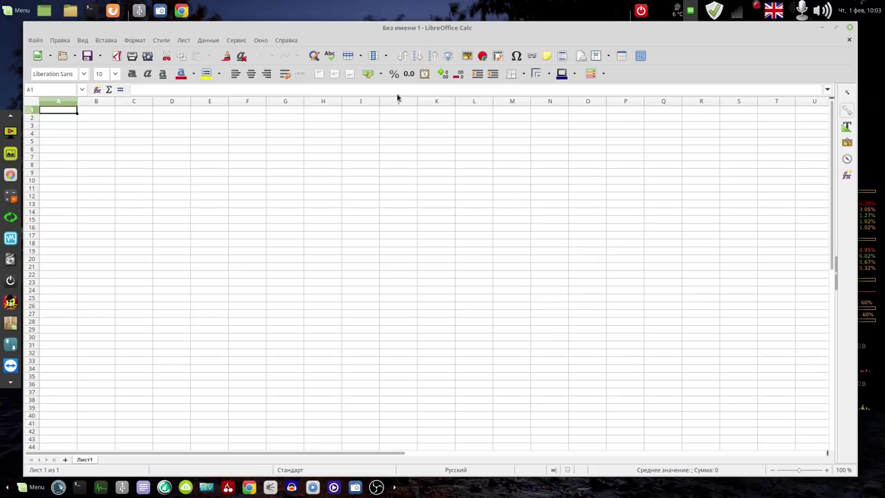
click(849, 27)
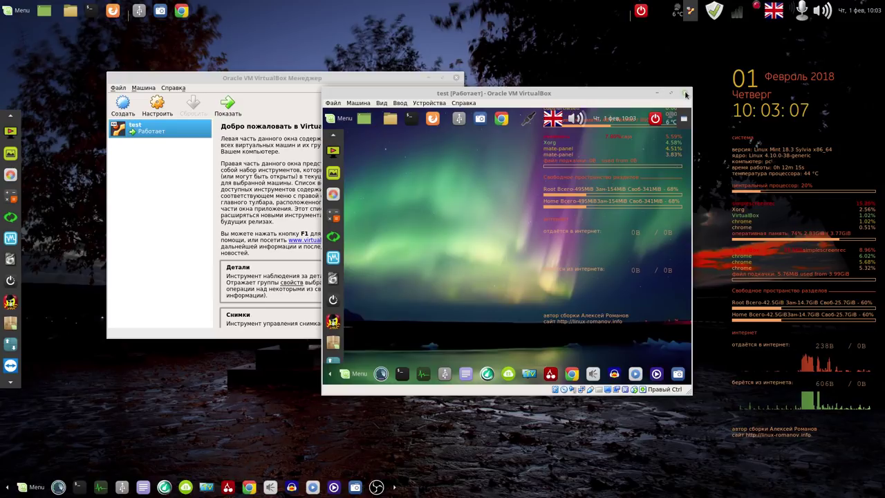
Power off the "test" virtual machine and close the VirtualBox manager
click(686, 95)
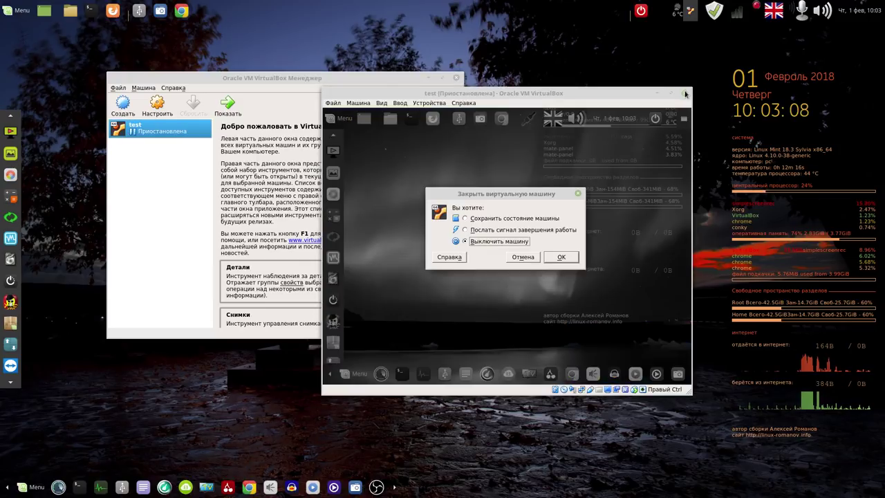
click(559, 257)
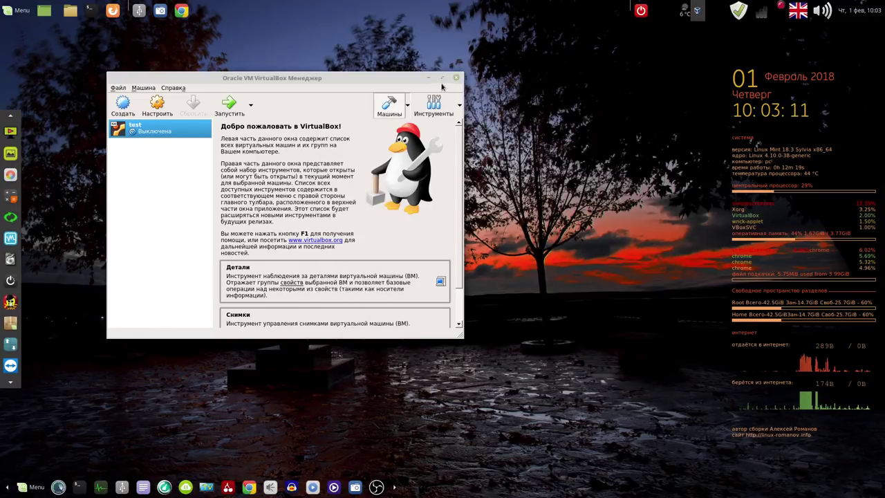
click(456, 77)
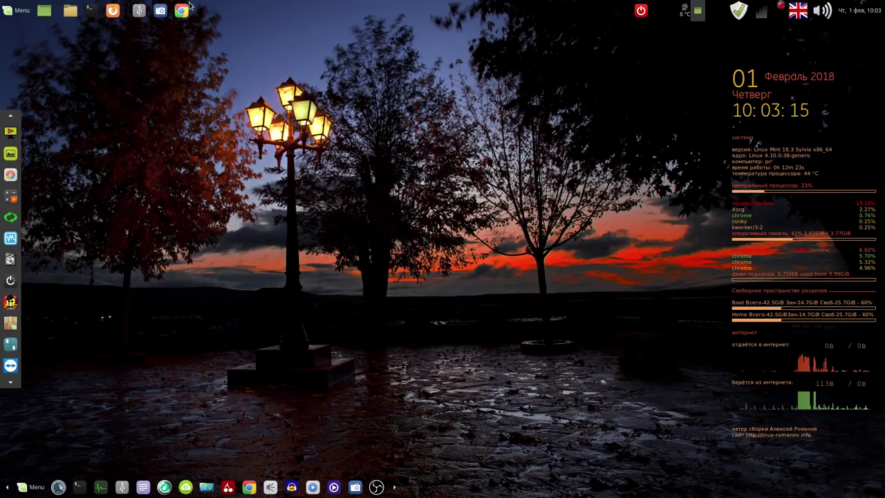
Switch to Google Chrome and bring up the КРОК file storage linked on the computer tips site
click(697, 11)
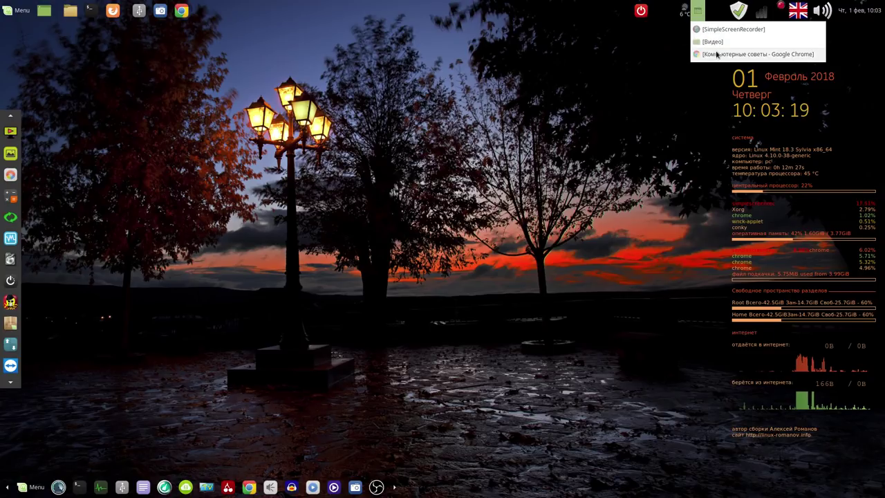
click(716, 55)
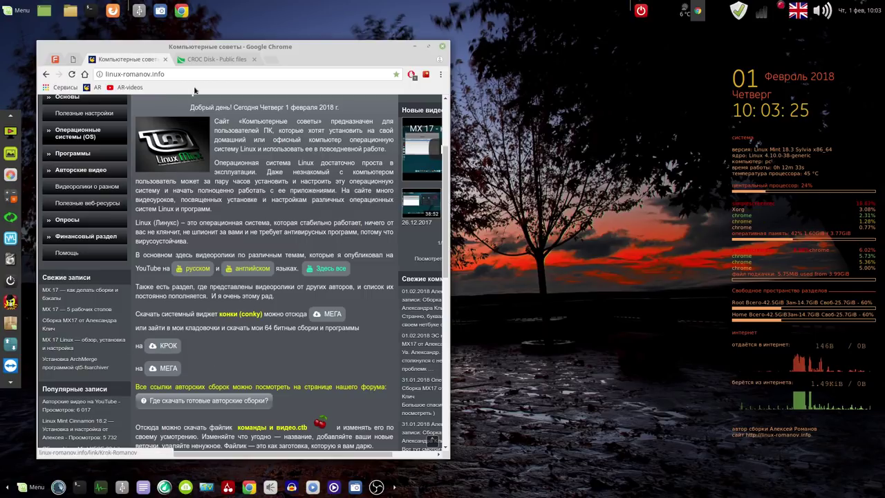
click(163, 348)
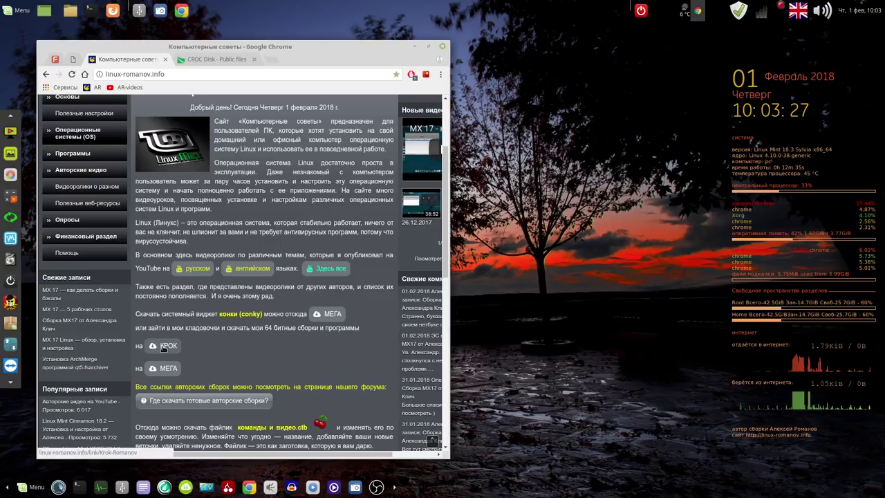
click(231, 61)
Browse the public storage through the Linux builds, Limux Mint and Mate folders into LM 18.3 Mate
click(82, 224)
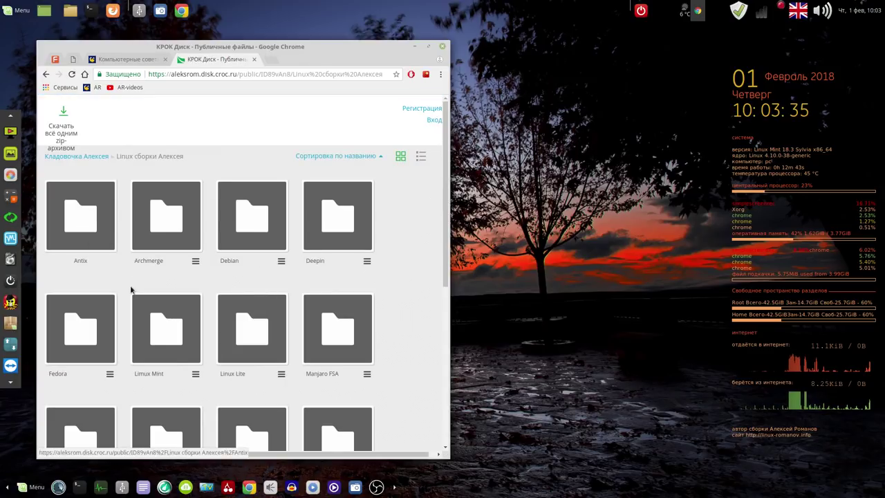
click(175, 333)
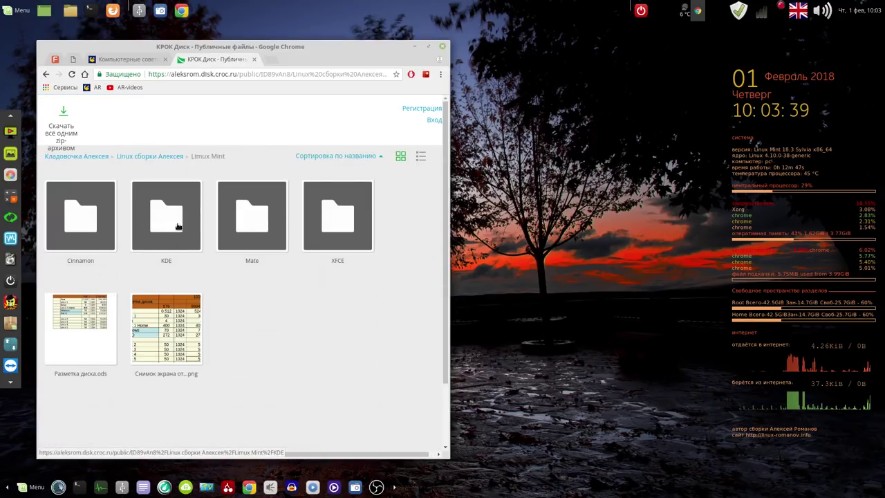
click(252, 219)
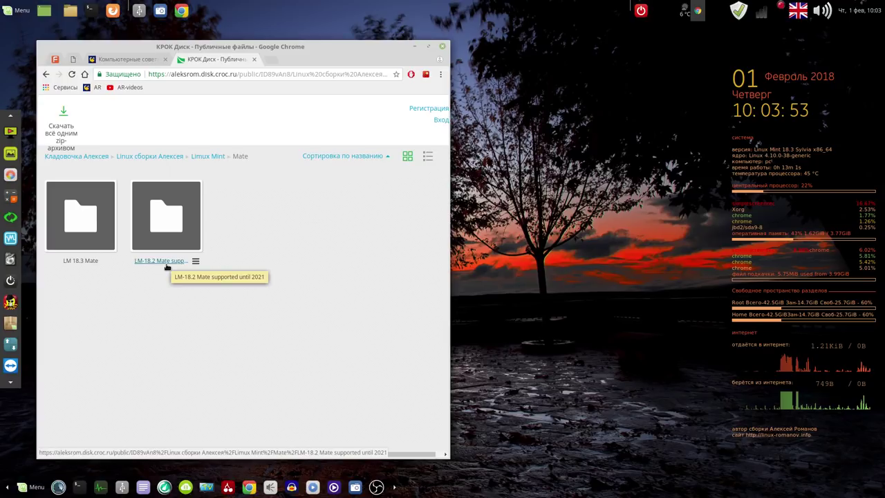
click(80, 226)
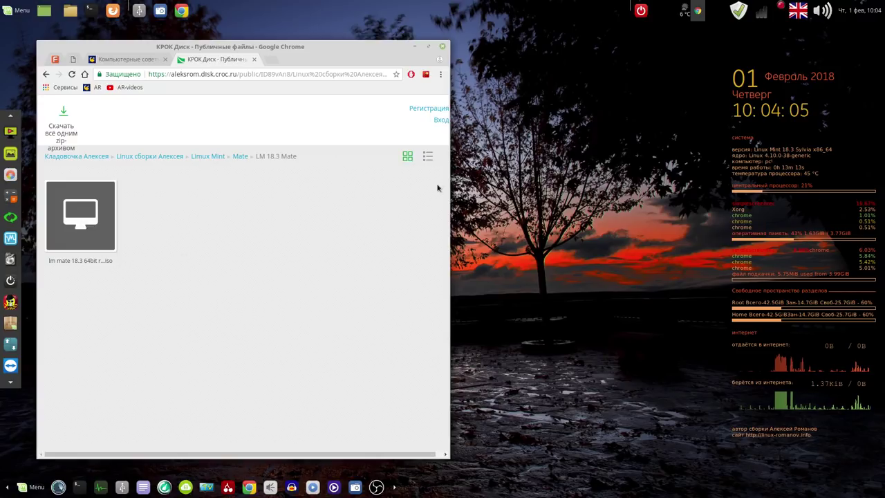
Examine the Mate ISO's details in list view and its download option, closing the storage page and minimizing Chrome
click(427, 158)
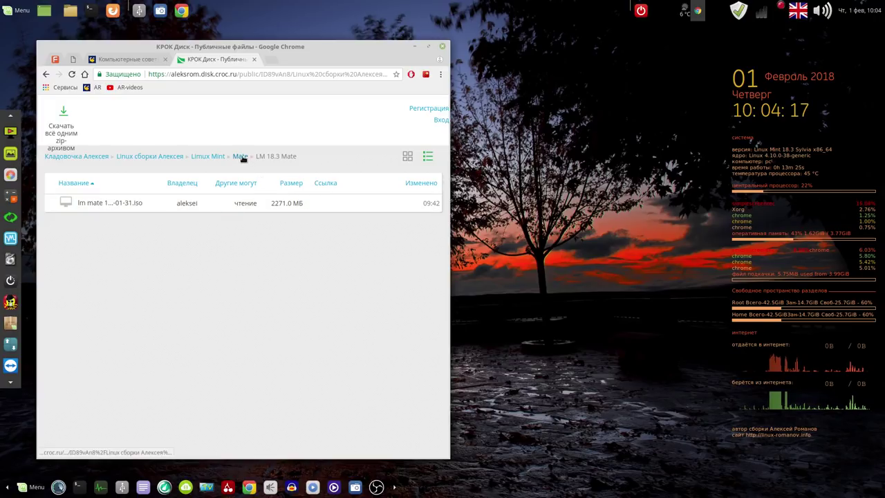
drag(241, 157, 271, 279)
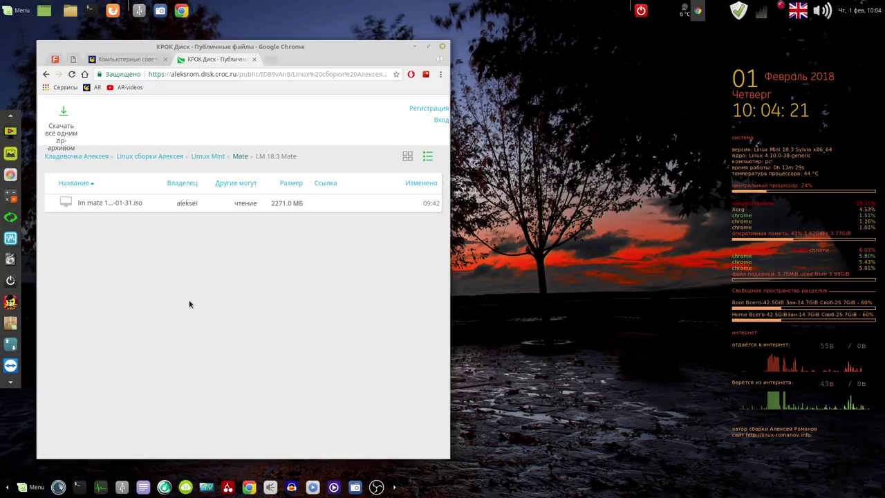
right_click(118, 205)
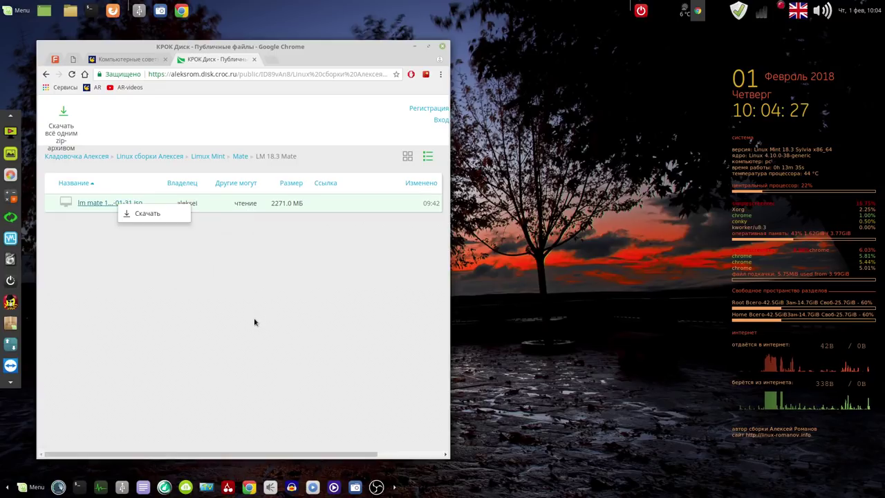
click(254, 59)
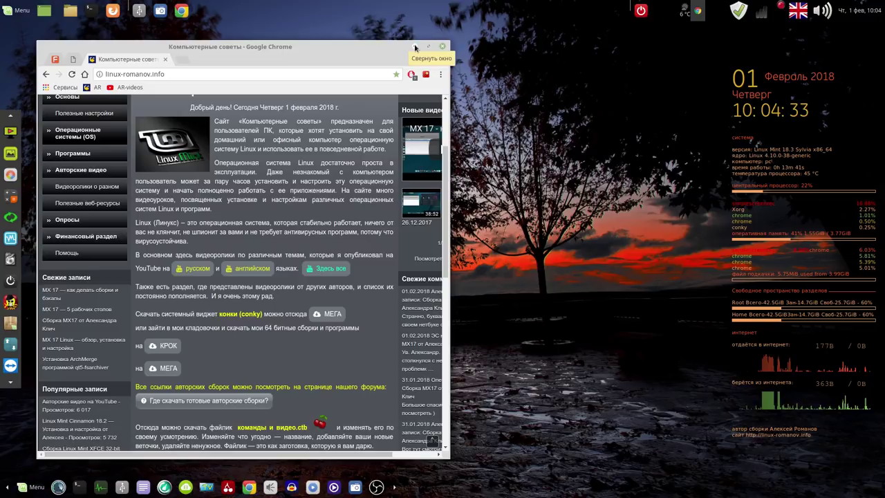
click(414, 47)
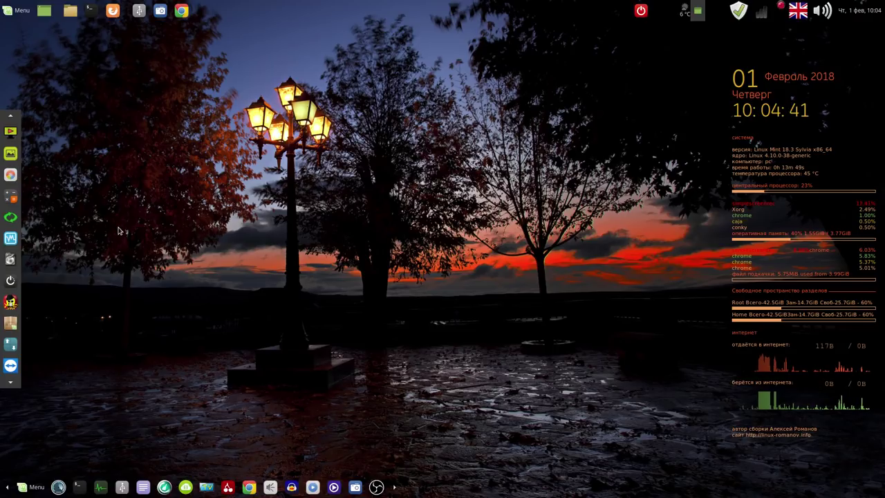
Search the installed applications for "time" and close the search
click(21, 11)
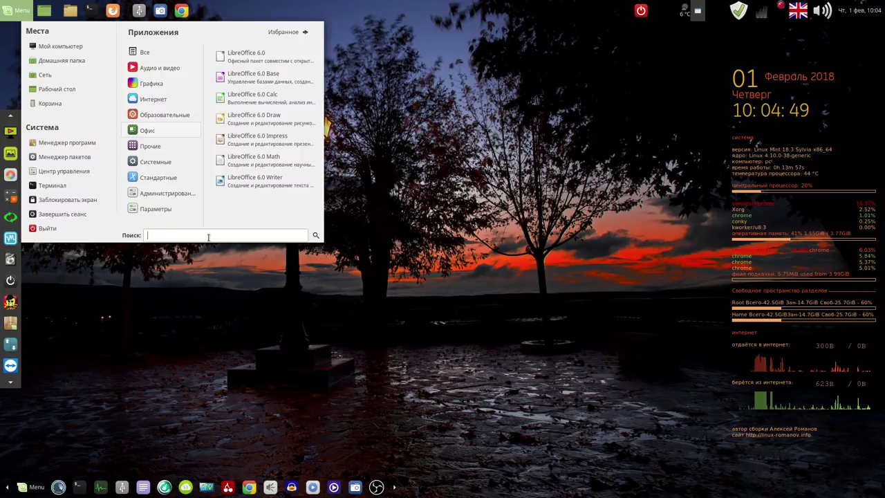
text(tim)
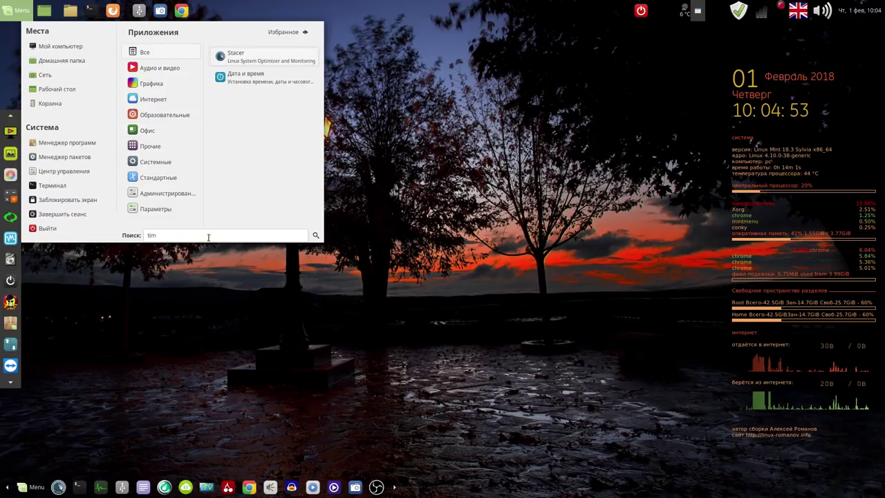
text(e)
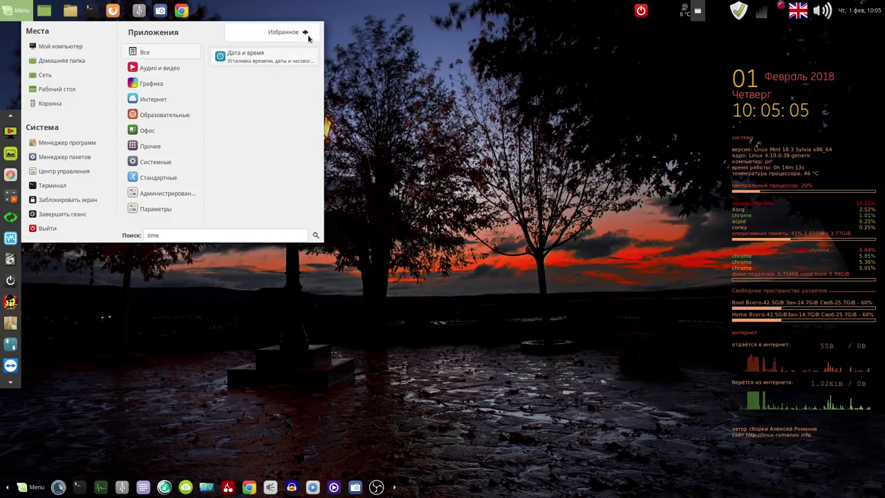
click(436, 90)
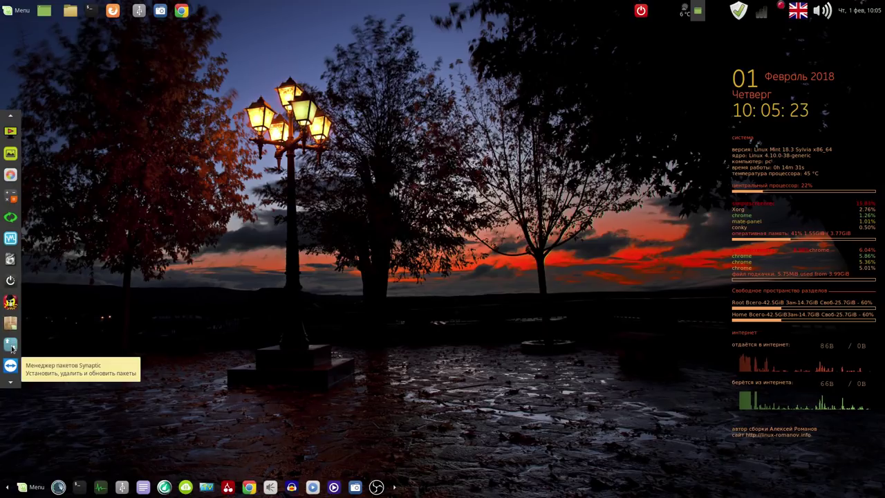
Find "timeshift" in the Software Manager and open the Timeshift details page
click(14, 323)
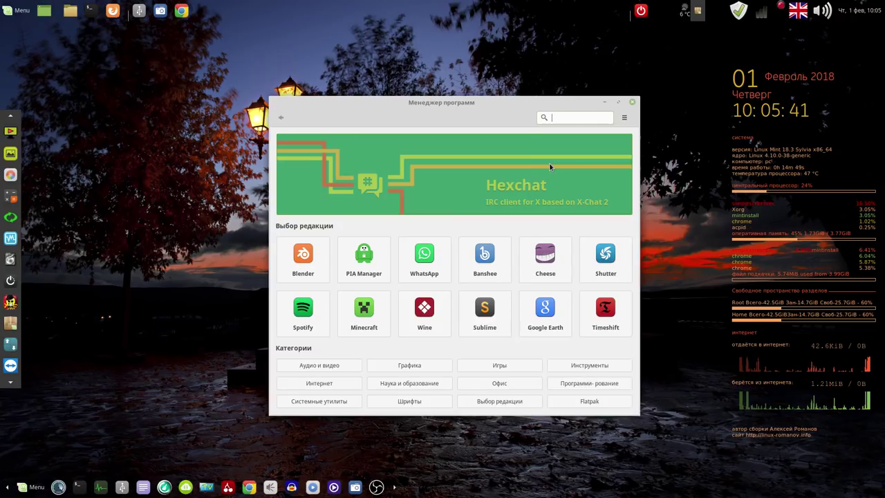
text(t)
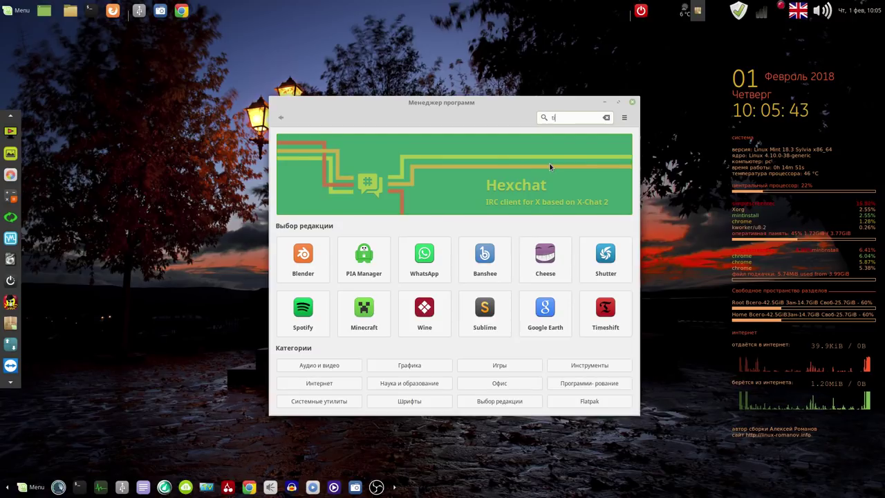
text(ime)
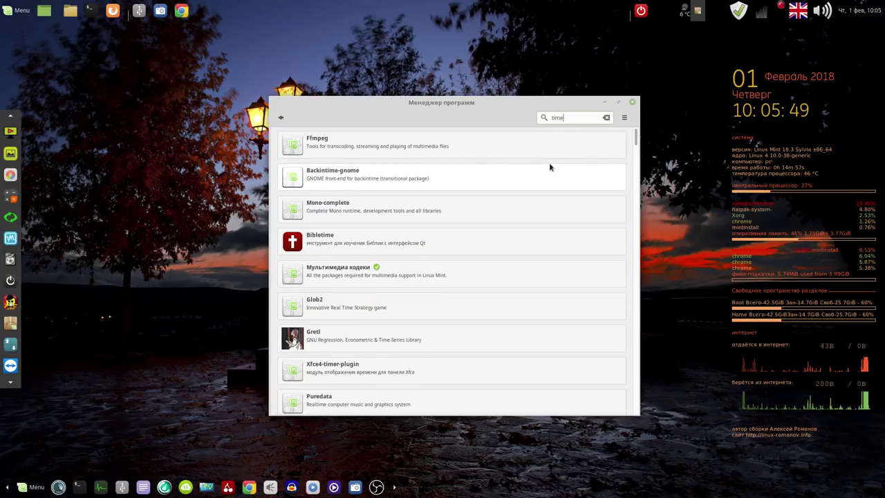
text(shift)
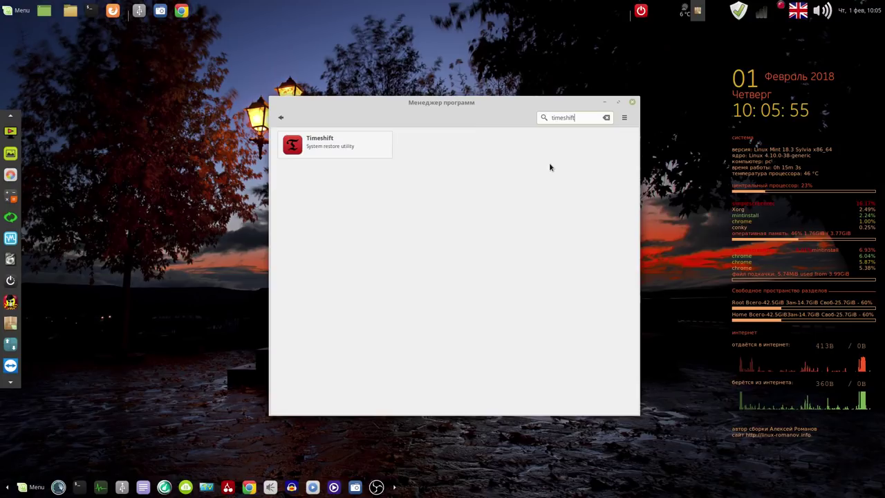
click(339, 146)
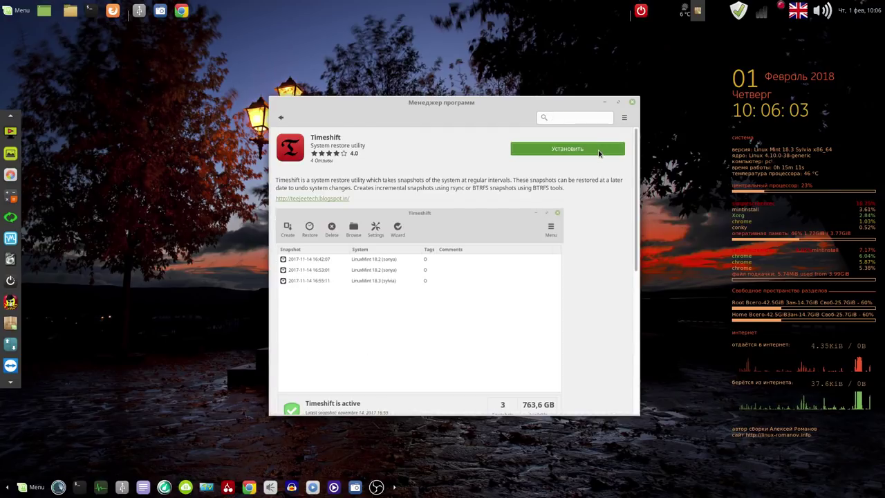
Install Timeshift, authenticating with the account password, and close the Software Manager
click(598, 151)
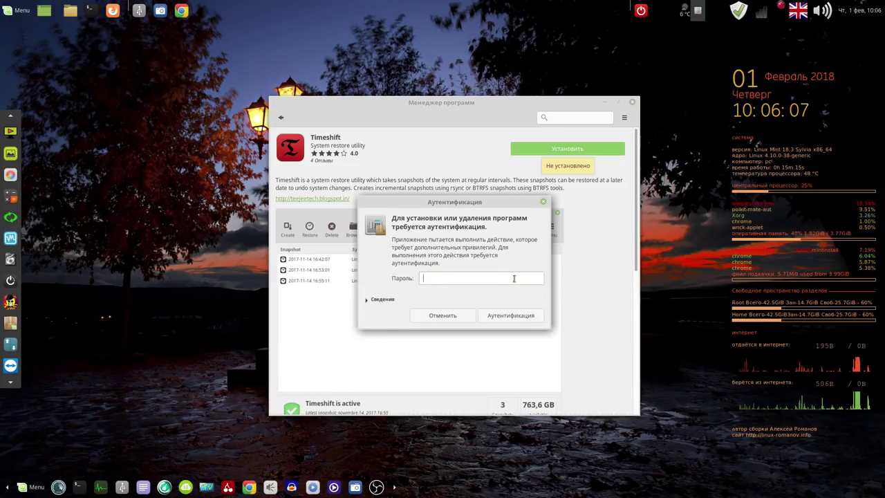
text(•)
key(Return)
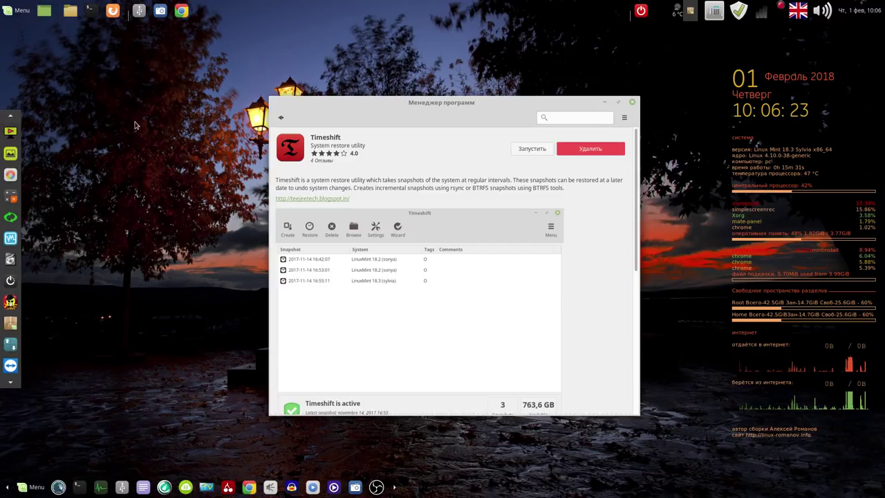
click(630, 104)
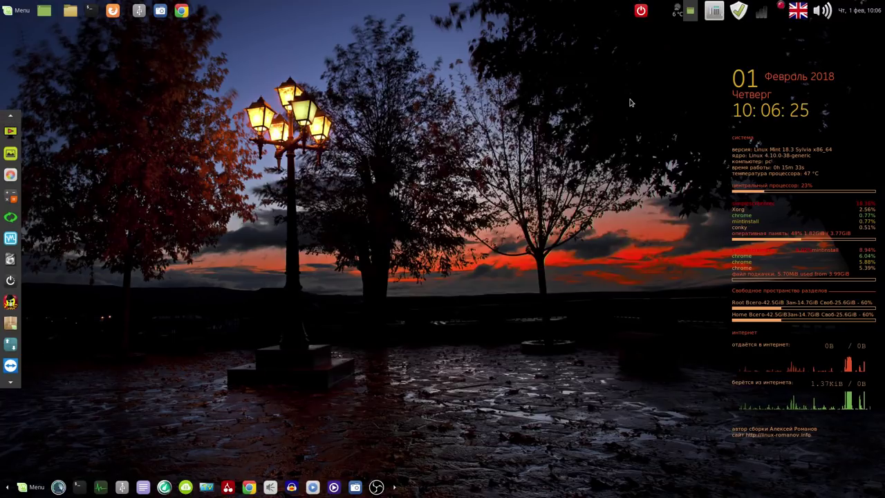
Find Timeshift among the installed applications with the search "tim" and launch it as administrator, entering the account password
click(19, 13)
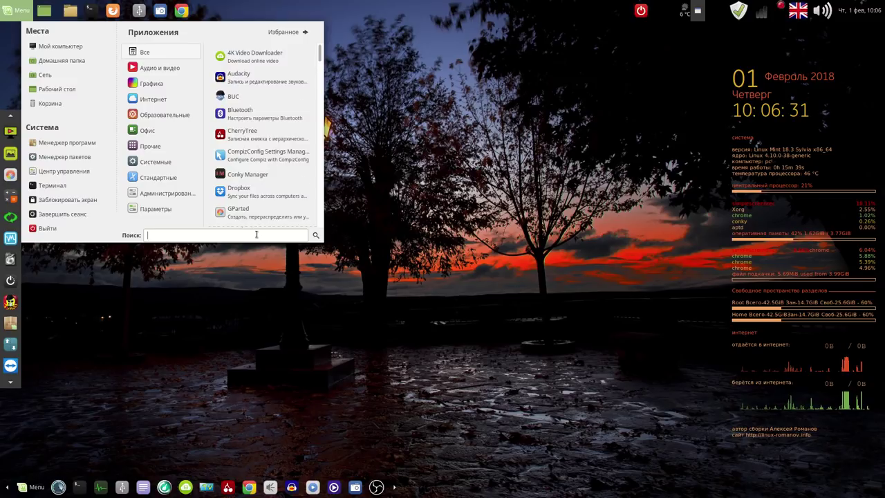
text(tim)
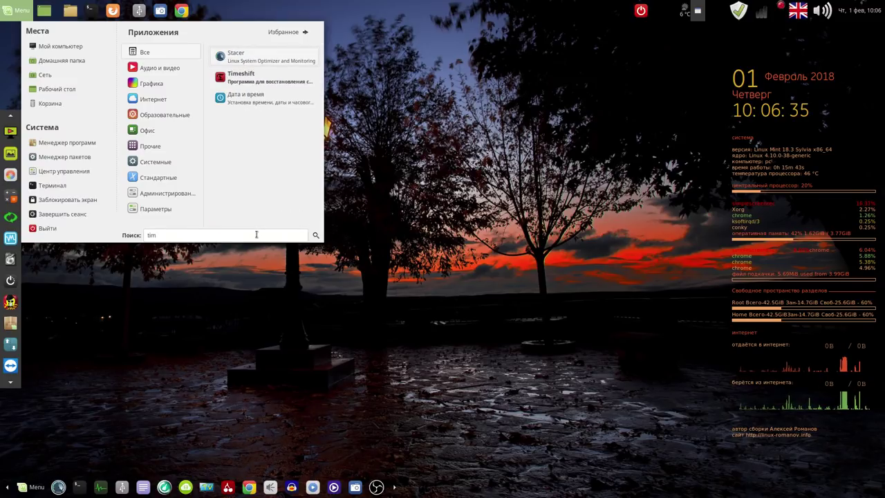
click(250, 76)
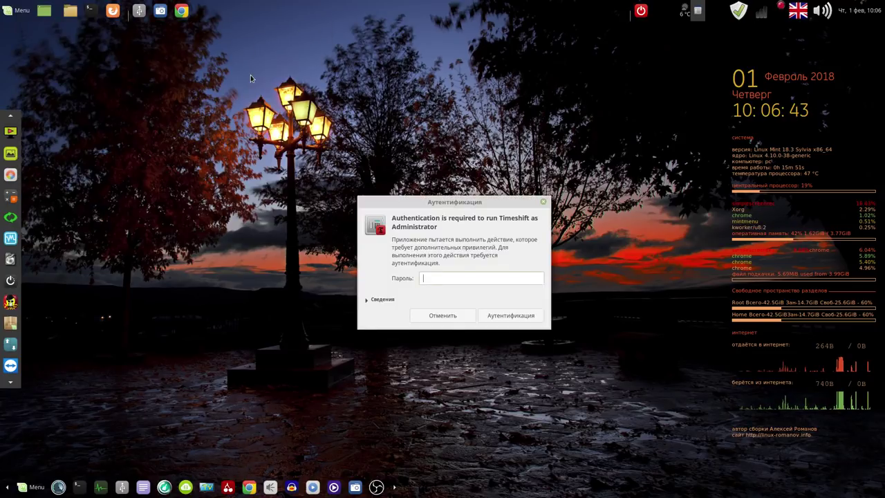
text(•)
key(Return)
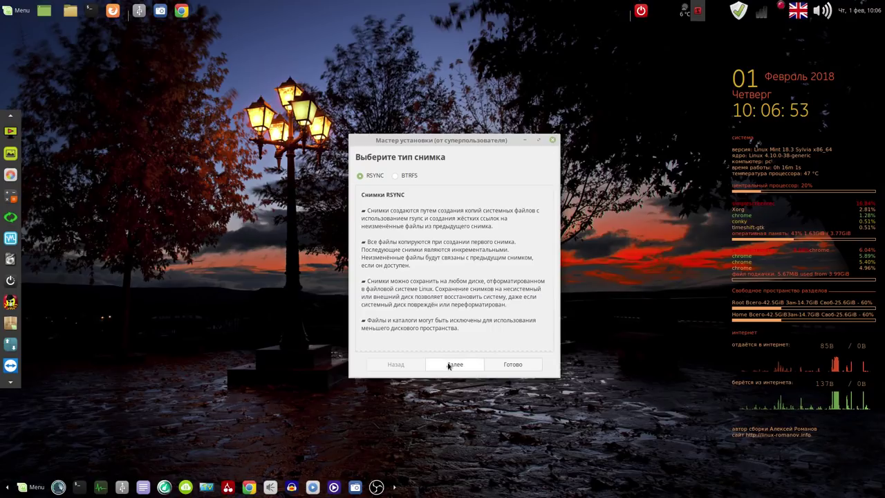
View the snapshot location choices for RSYNC snapshots, closing the setup wizard and the Timeshift window
click(459, 365)
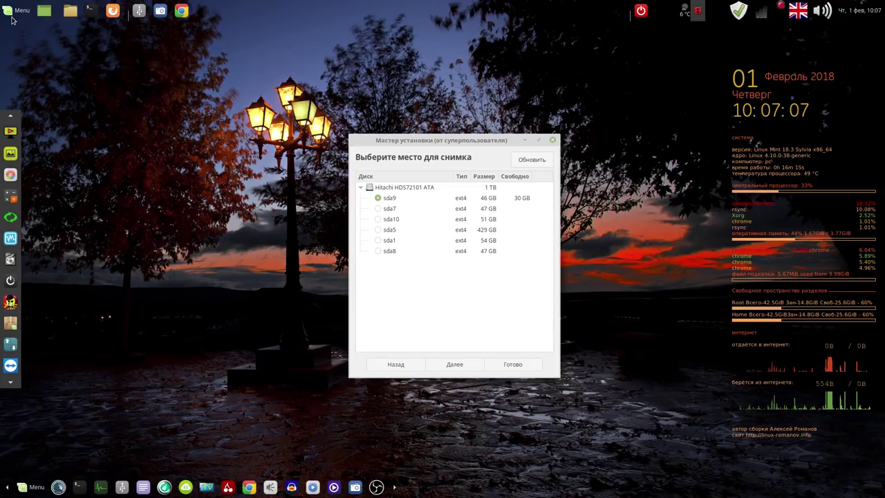
click(551, 140)
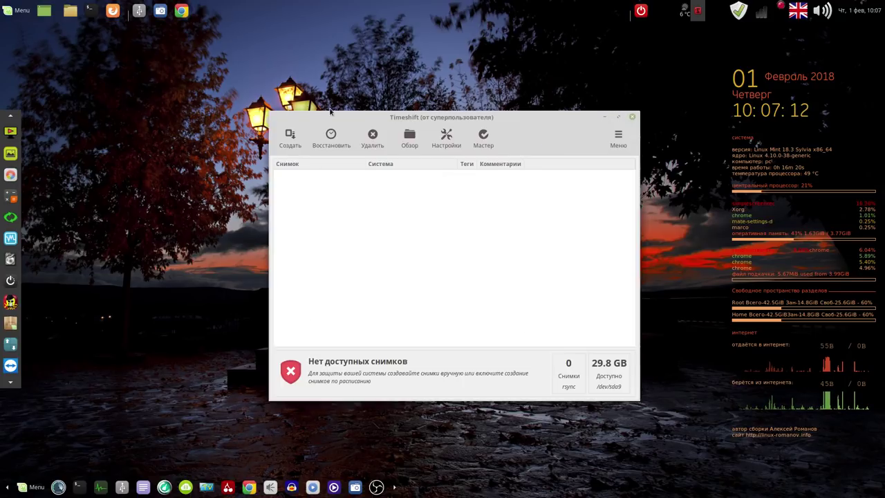
click(632, 118)
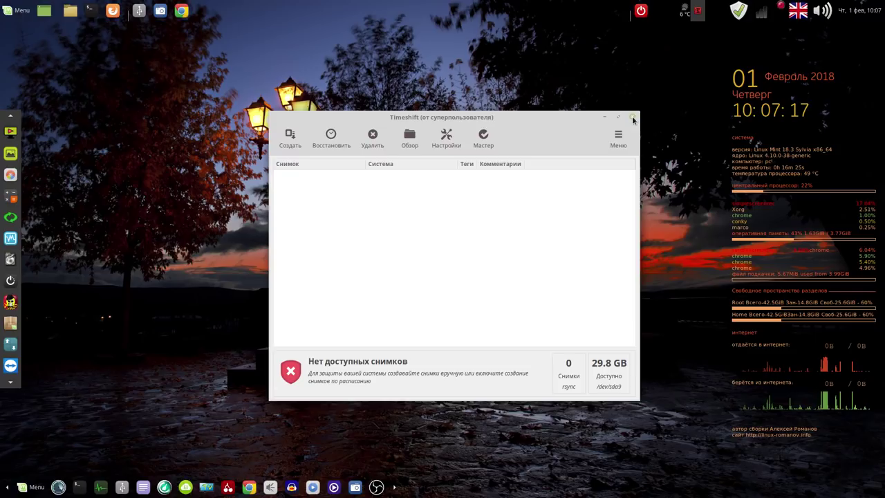
Find Timeshift with the application search "tim" and add its launcher to the bottom panel
click(26, 11)
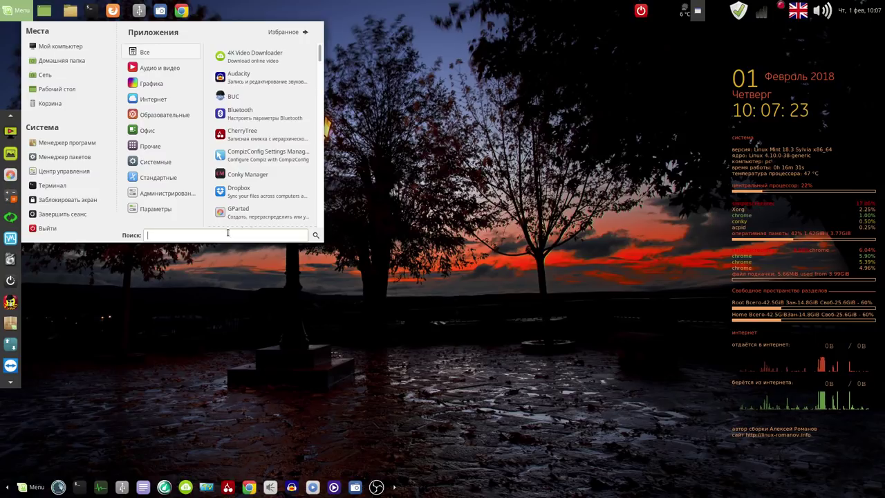
text(t)
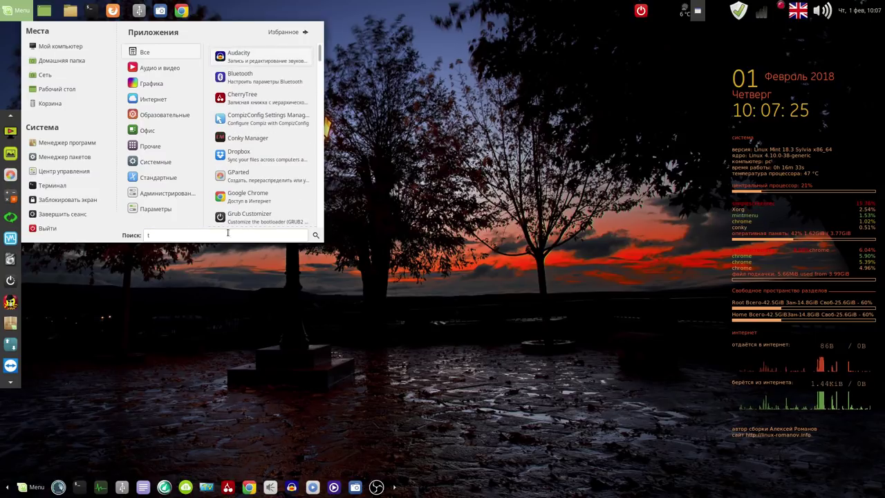
text(im)
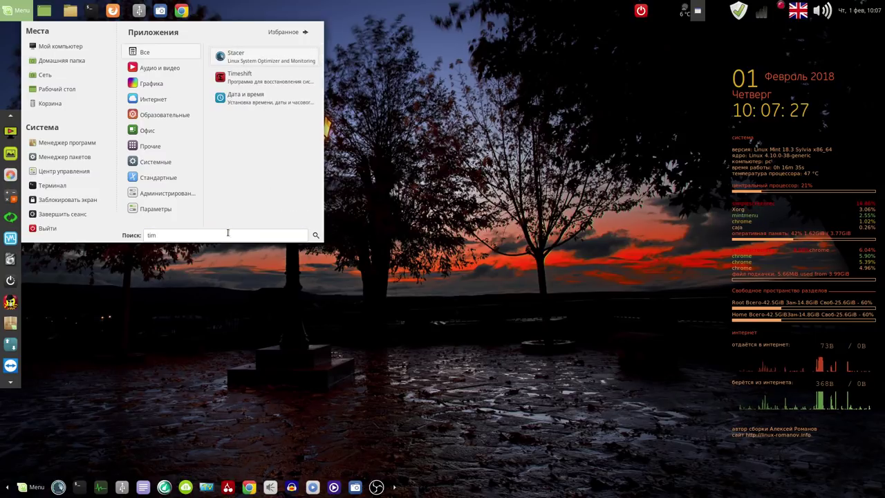
right_click(246, 80)
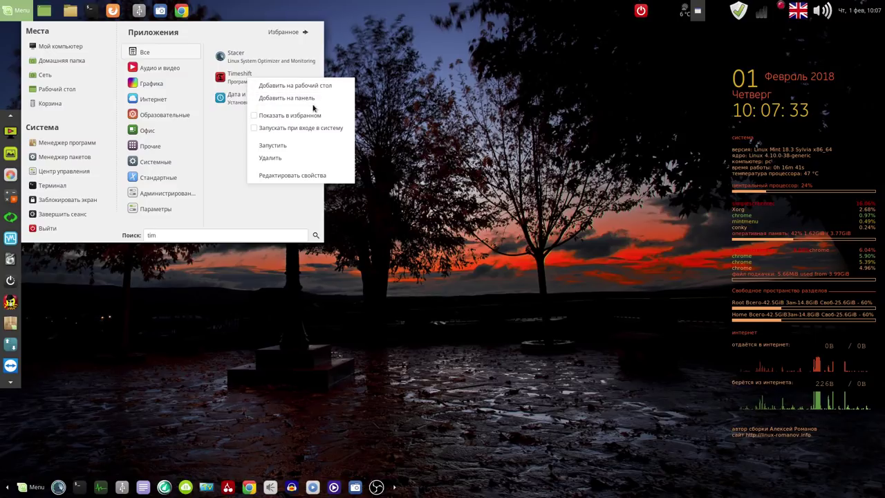
click(311, 101)
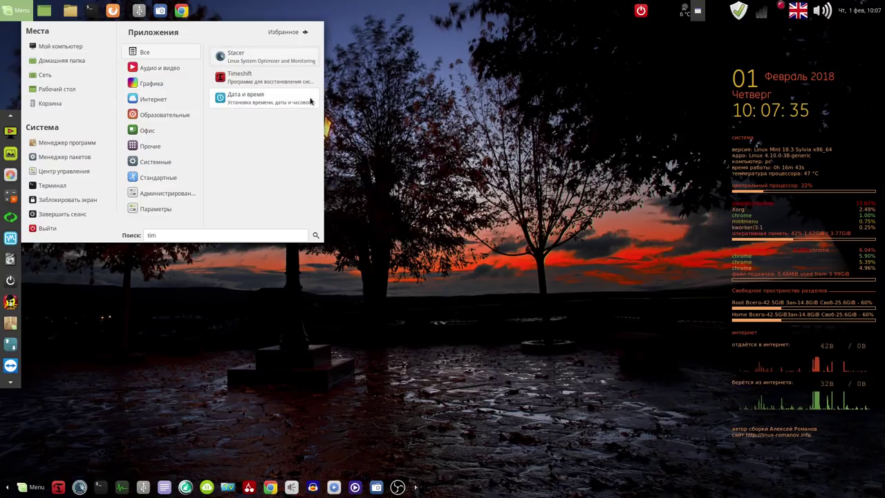
click(436, 82)
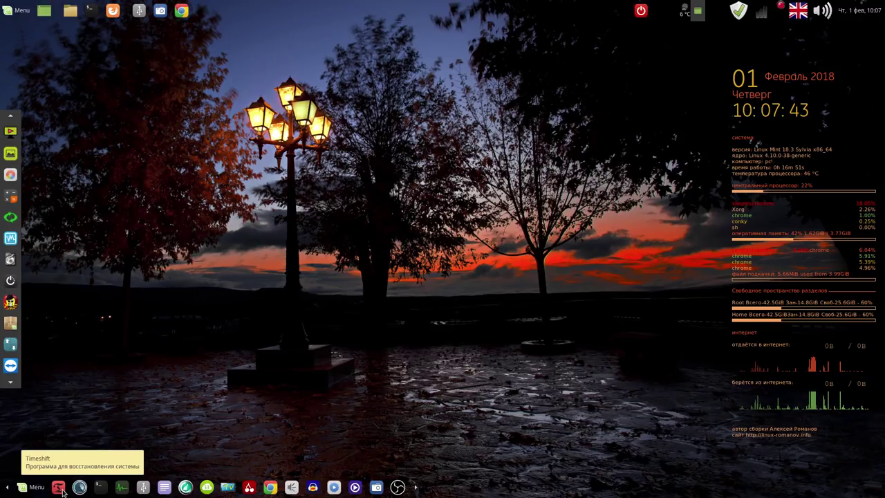
Move the Timeshift launcher from the bottom panel to the vertical side panel, directly above the power launcher
right_click(63, 492)
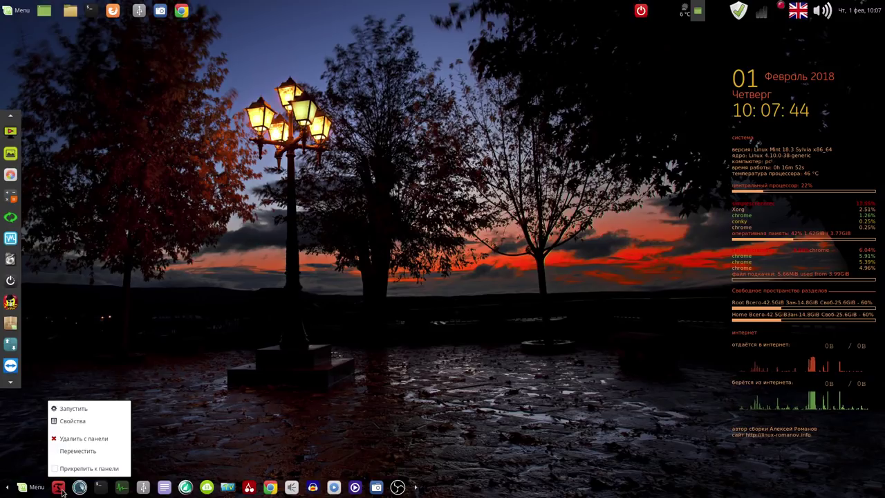
click(88, 450)
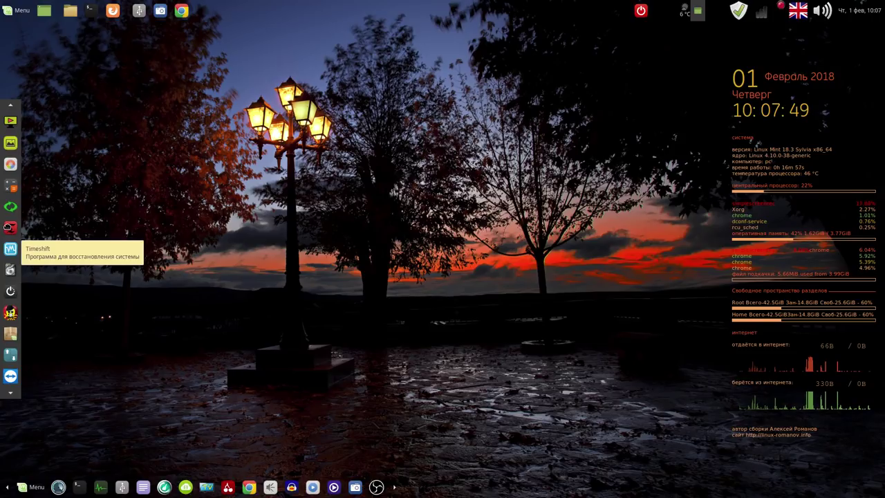
click(10, 227)
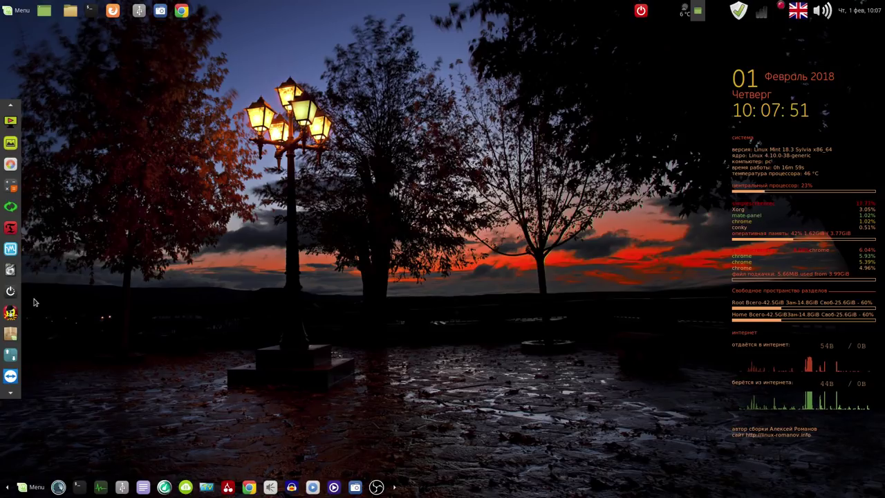
drag(34, 302, 14, 278)
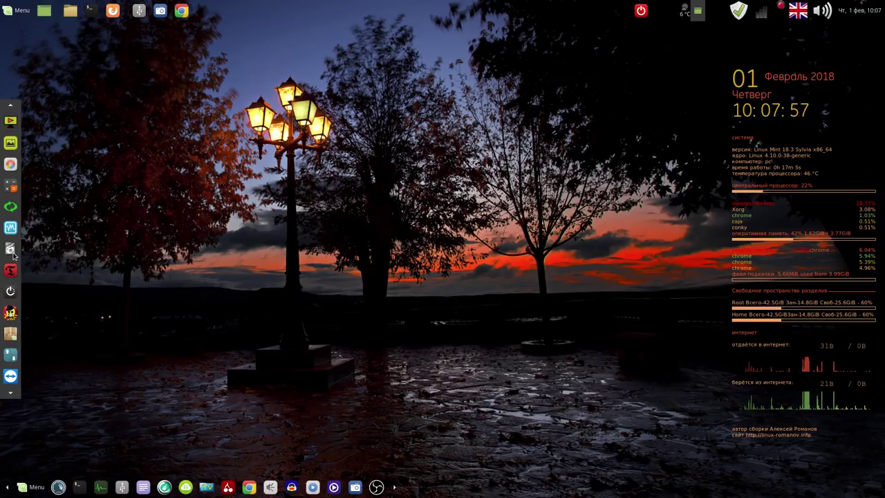
drag(13, 256, 178, 209)
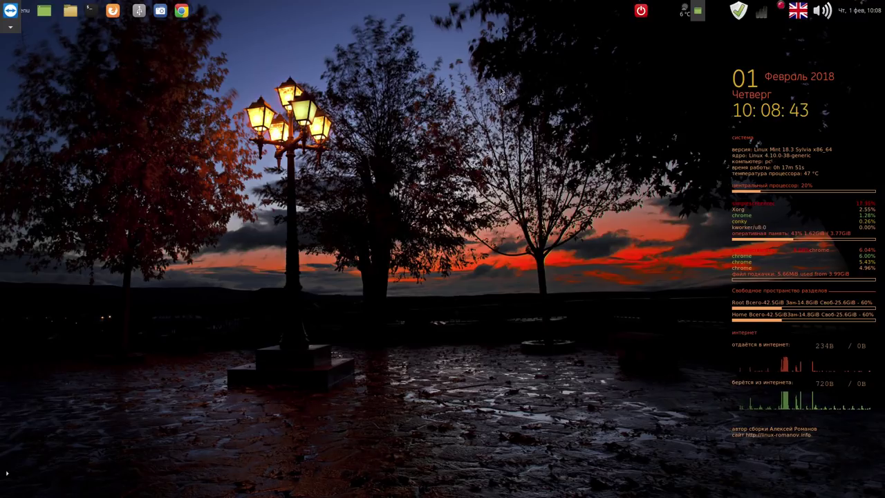
Switch the keyboard layout to Russian and back to English
click(801, 10)
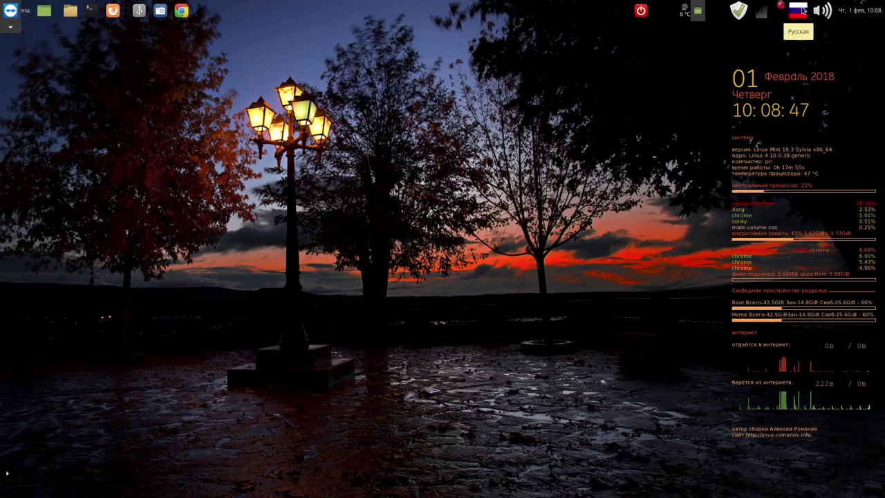
click(803, 10)
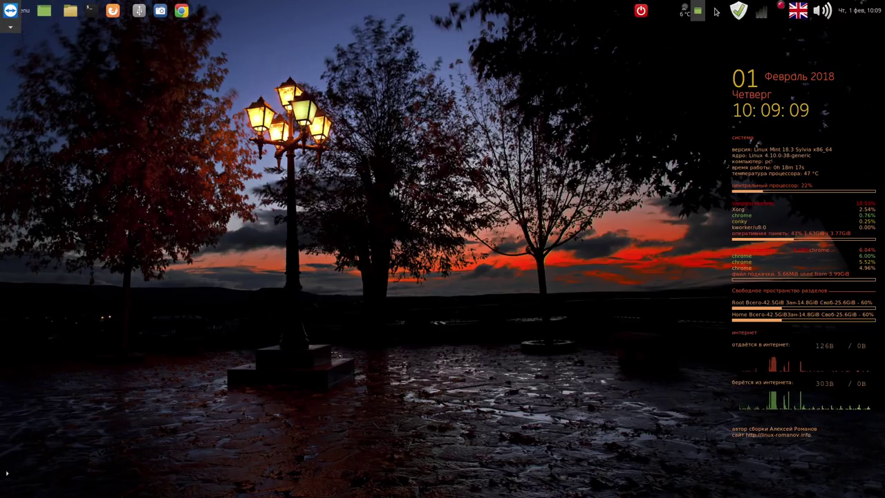
Examine the current conditions and the forecast in the weather details, and close them
click(683, 13)
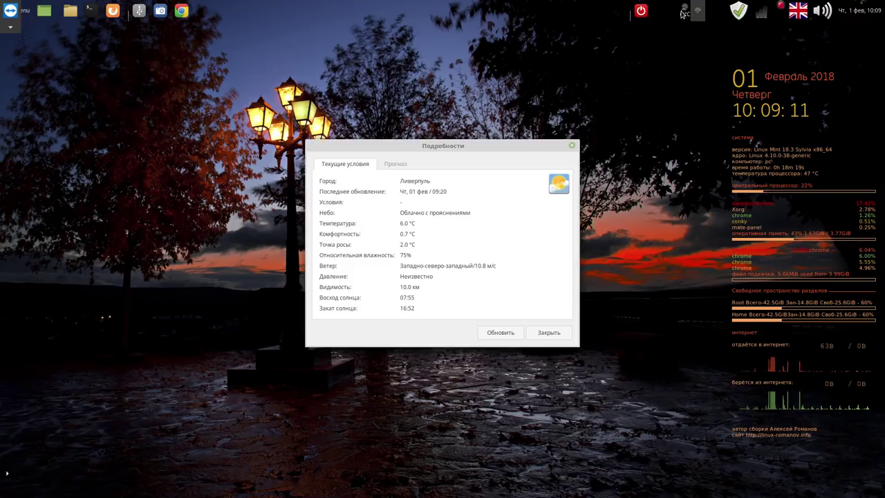
click(389, 164)
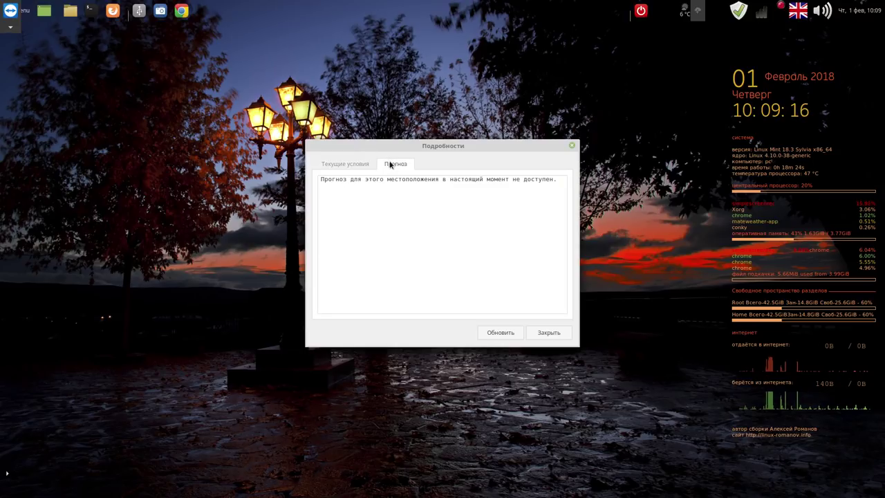
click(345, 164)
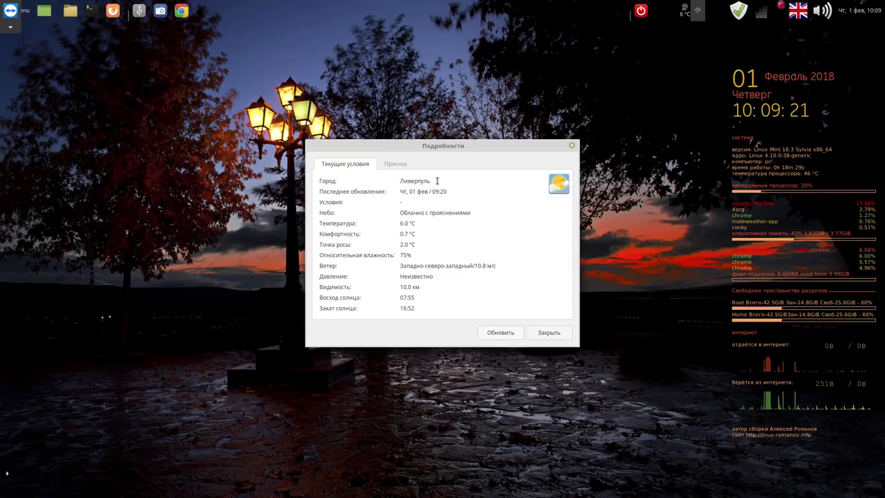
click(546, 332)
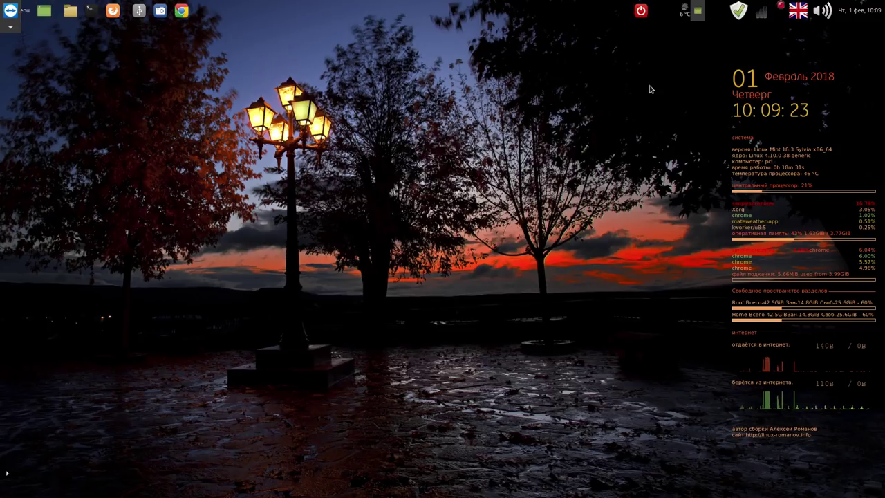
mouse_move(683, 13)
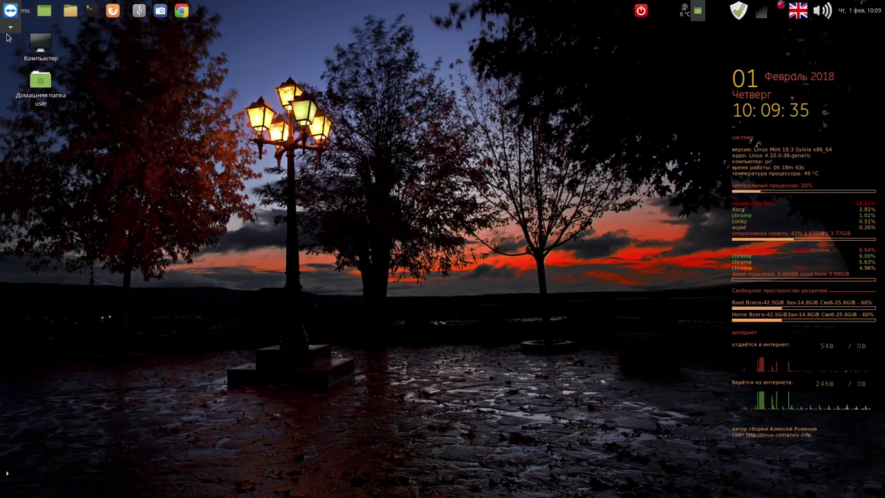
Expand the collapsed side panel and bottom panel so that their launchers are shown again
mouse_move(8, 31)
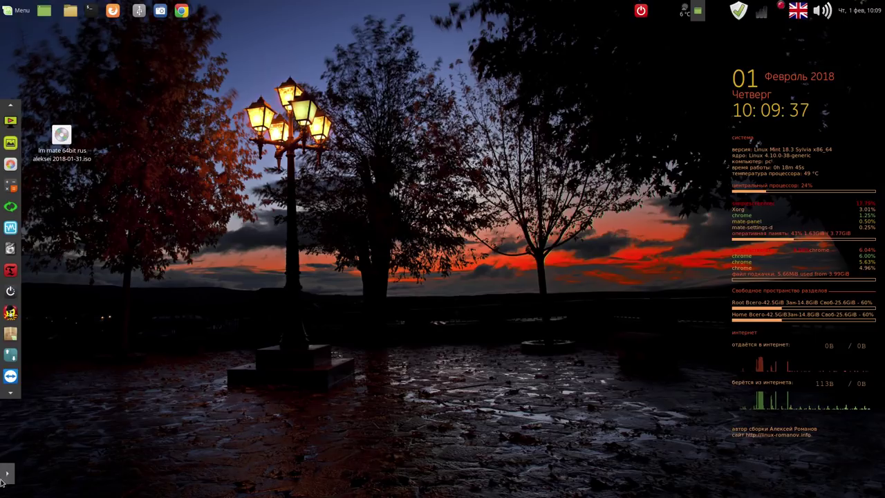
mouse_move(9, 470)
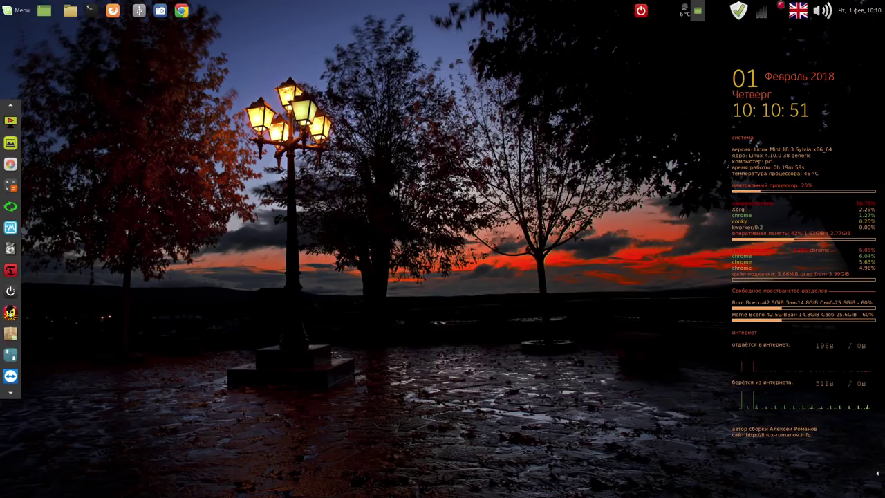
click(878, 476)
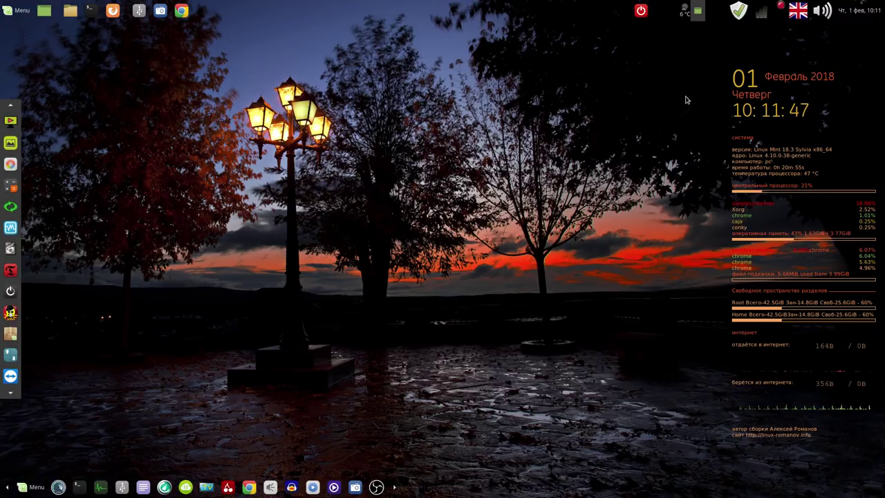
Open the screen recorder's menu of recording options
click(780, 7)
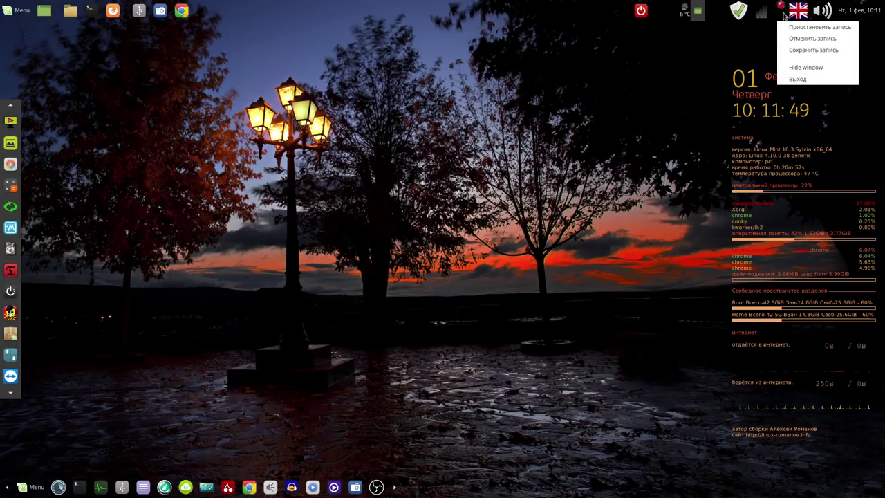